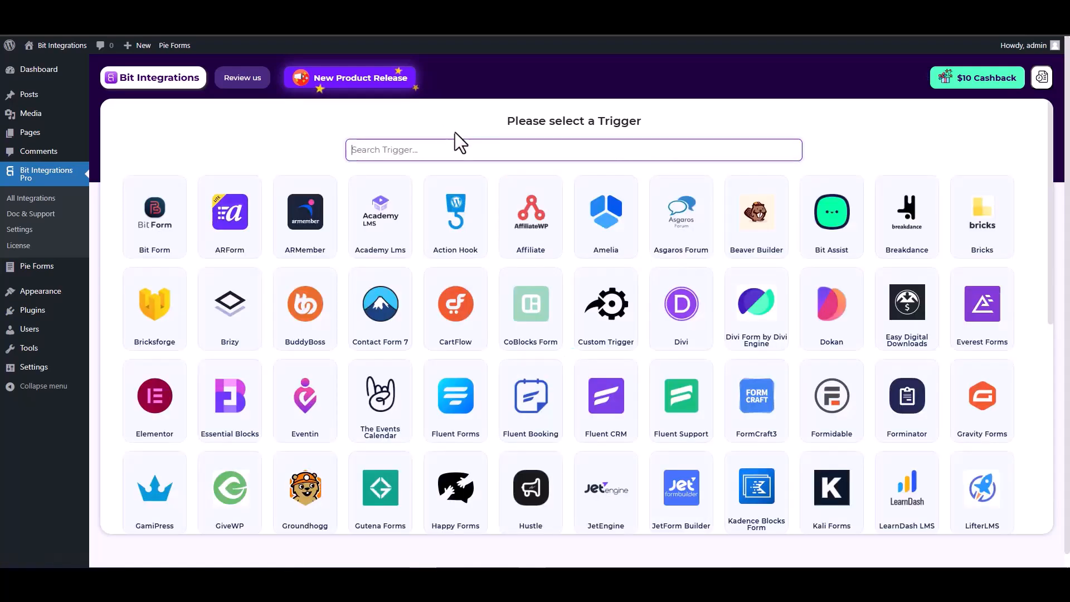
- Choose Pie Forms as the integration's trigger and start fetching a form submission
click(463, 143)
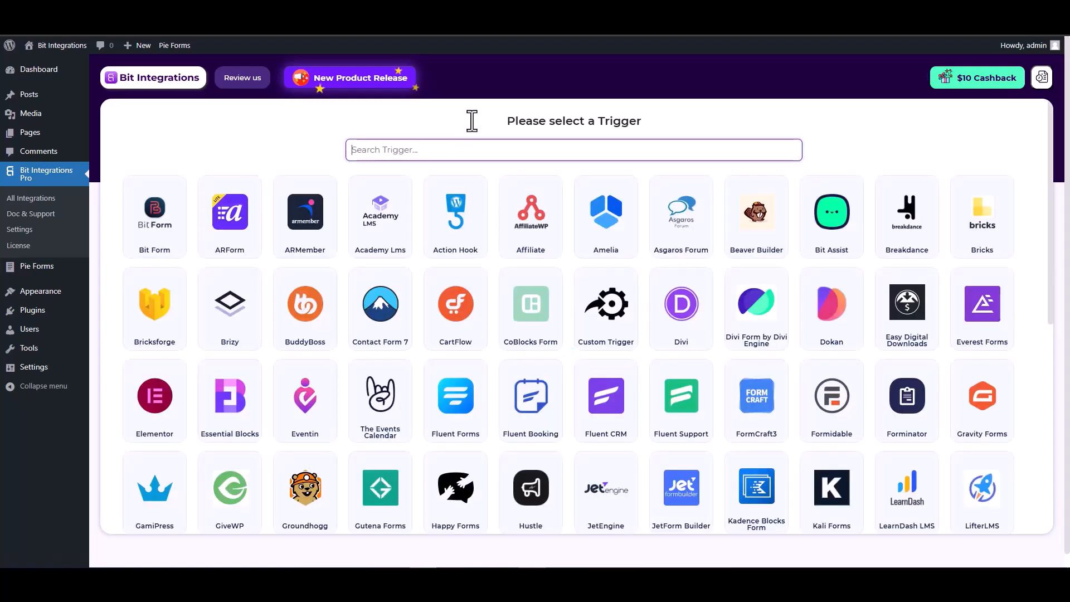
text(pie)
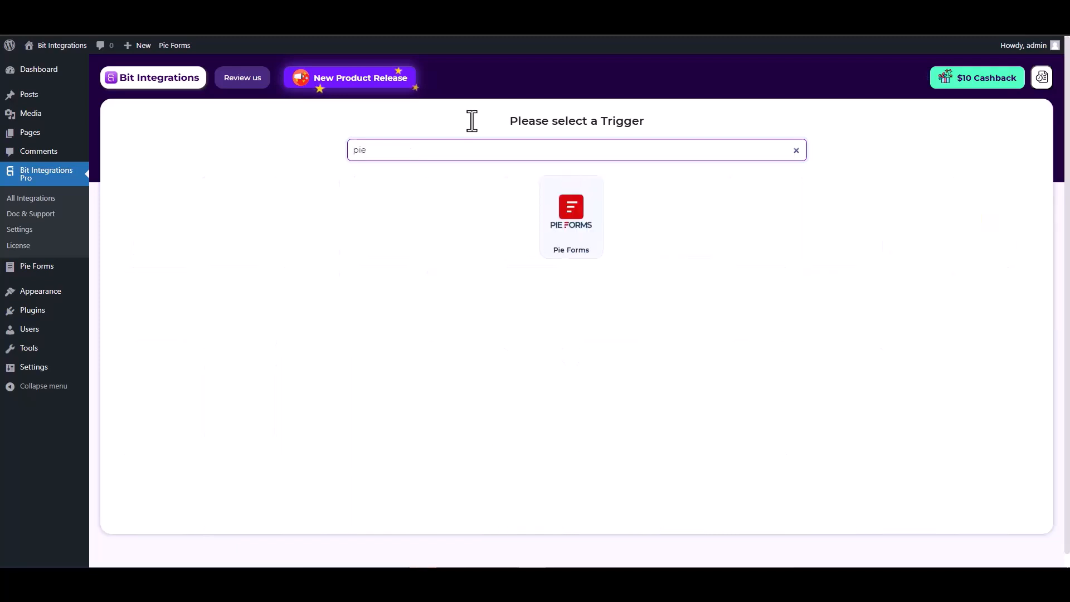
click(569, 222)
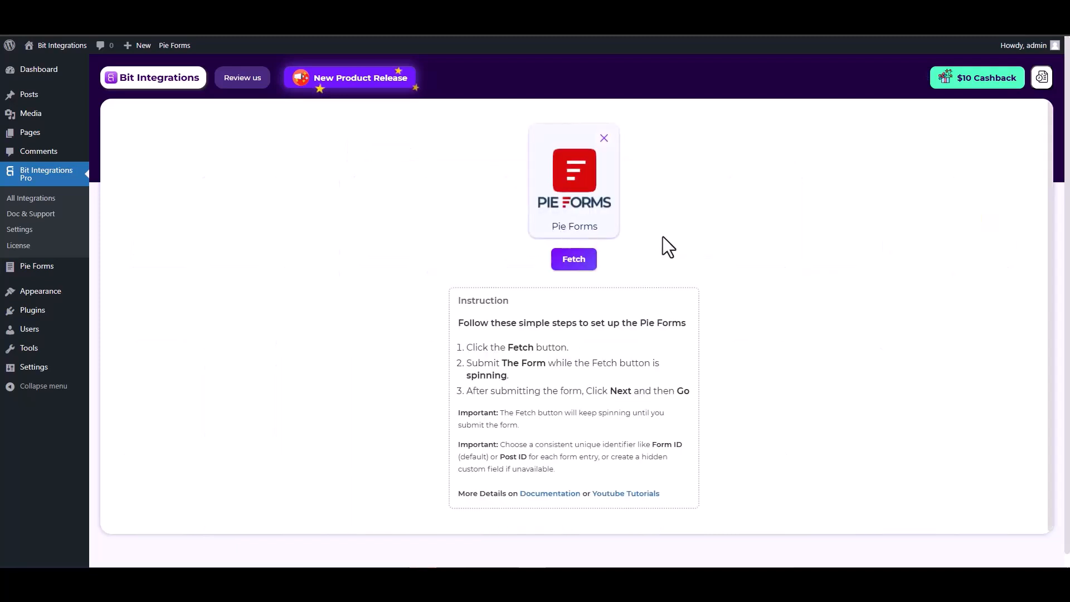
click(578, 263)
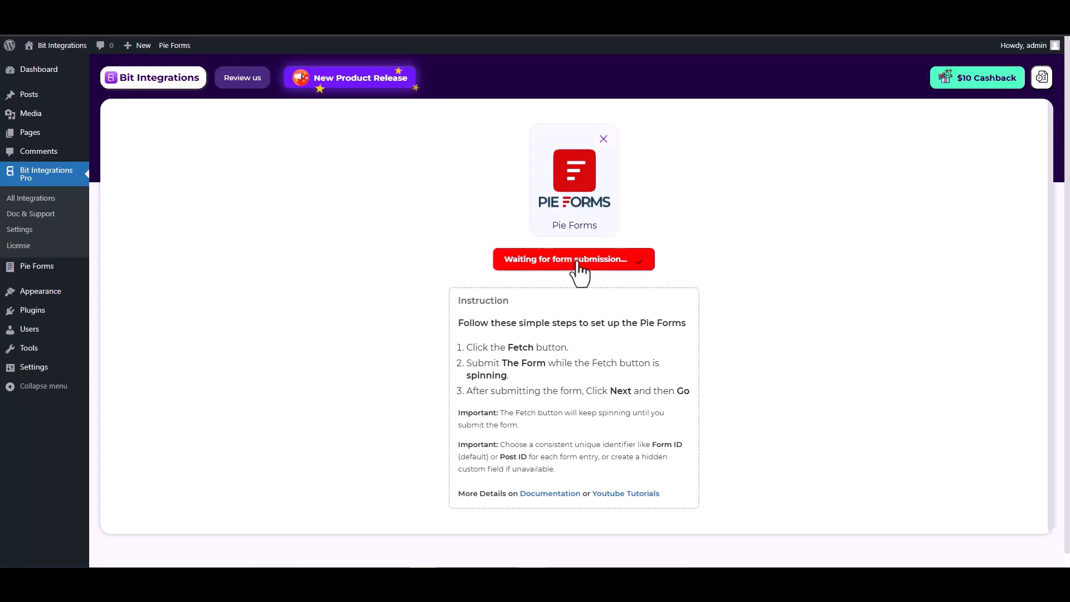
- Submit the website form with the name "test", a test email address and a test number
key(ctrl+Tab)
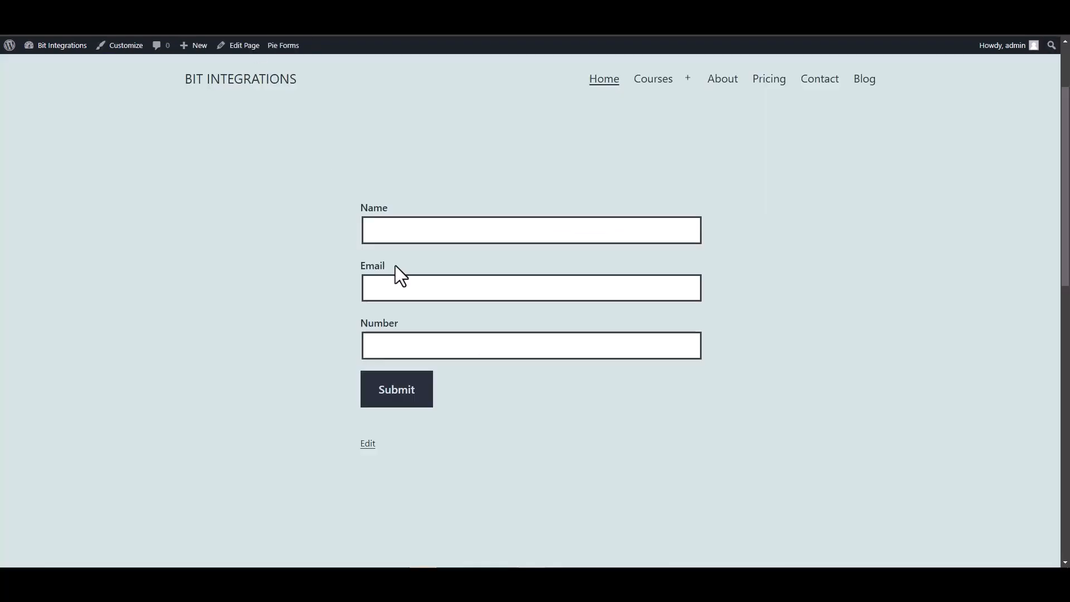
click(414, 232)
text(test)
click(699, 287)
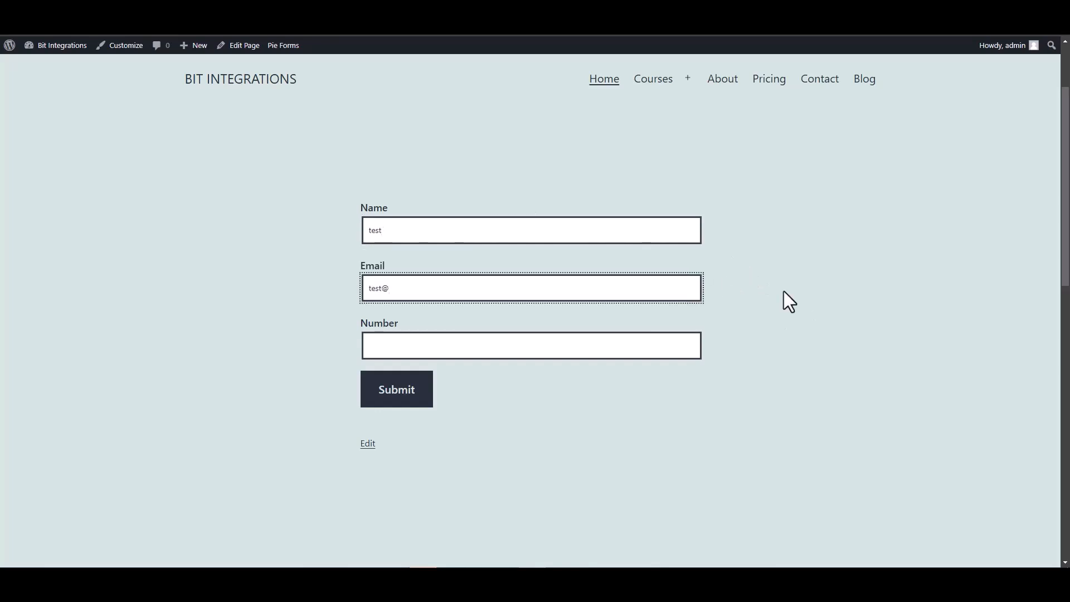
text(test@gmail.com)
click(671, 339)
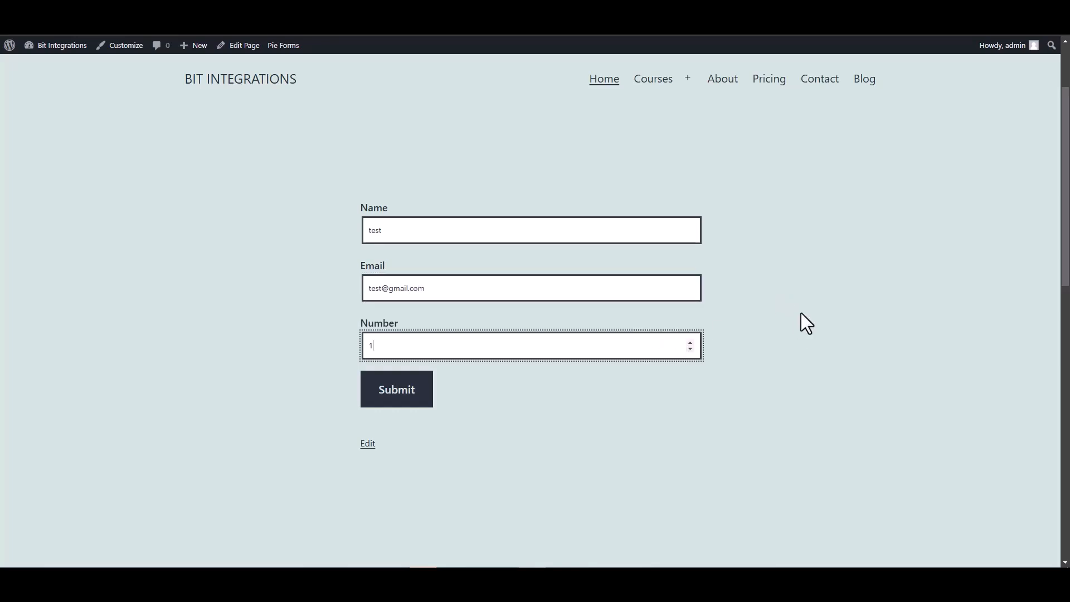
click(399, 393)
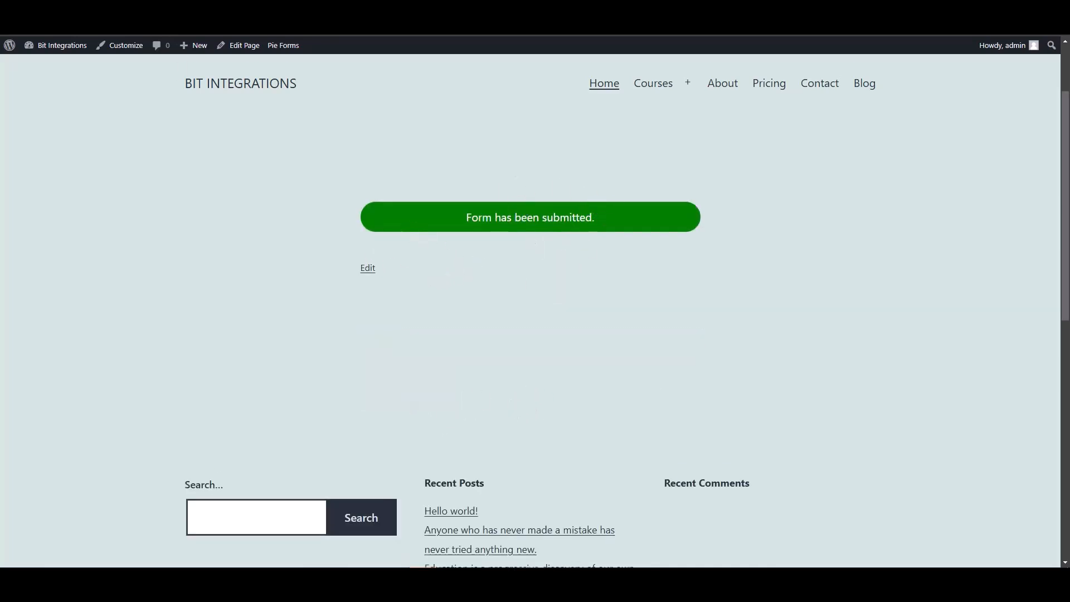
- Return to the Pie Forms trigger setup and check the fetched Name, Email and Number fields
click(129, 10)
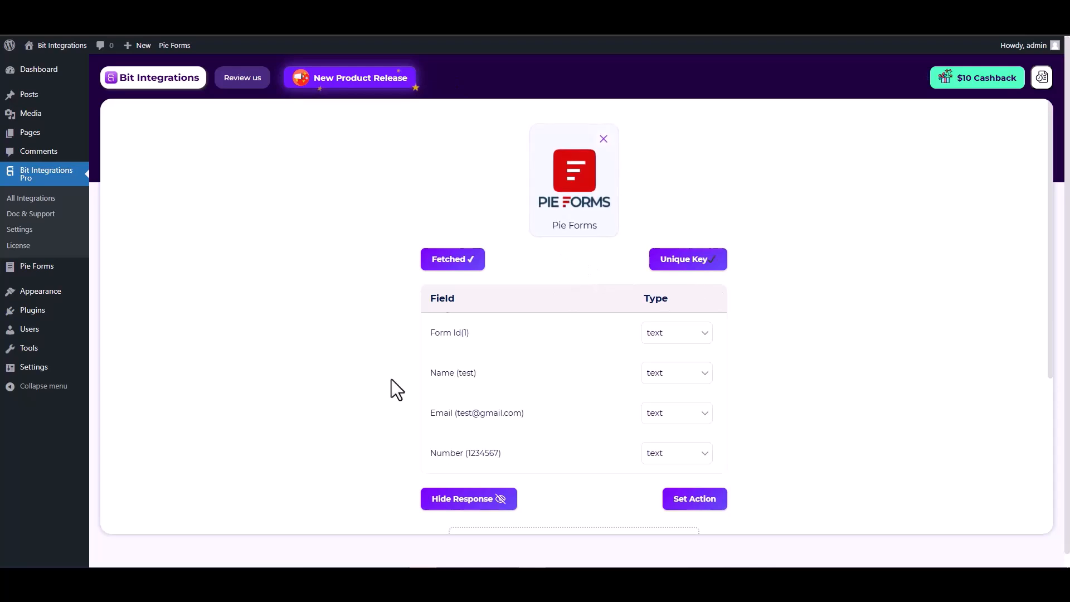
scroll(435, 323, down, 2)
drag(482, 262, 432, 261)
drag(524, 302, 434, 302)
drag(508, 342, 435, 341)
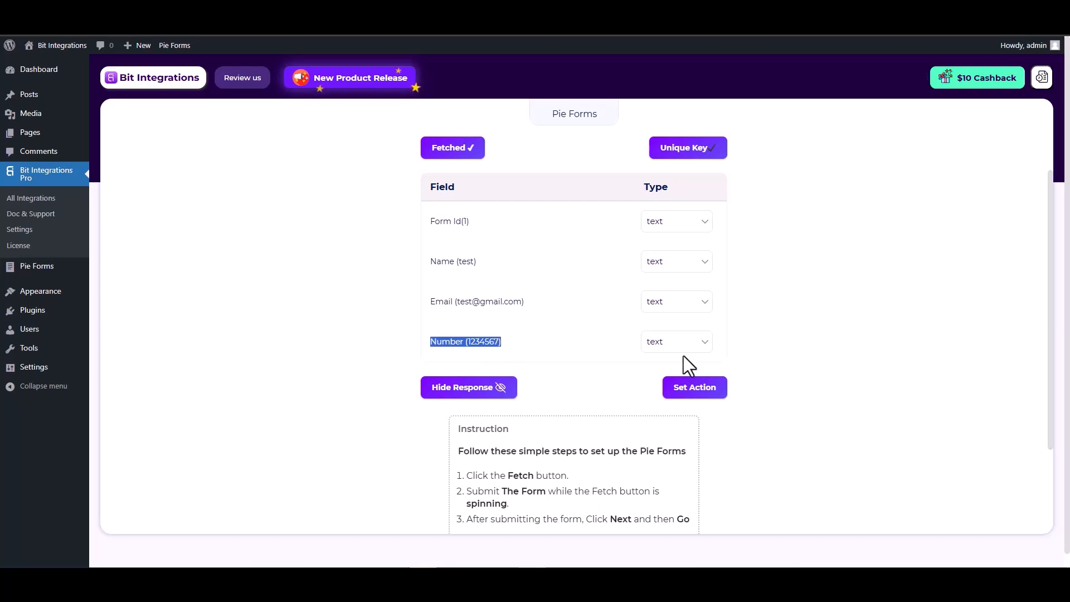
click(799, 360)
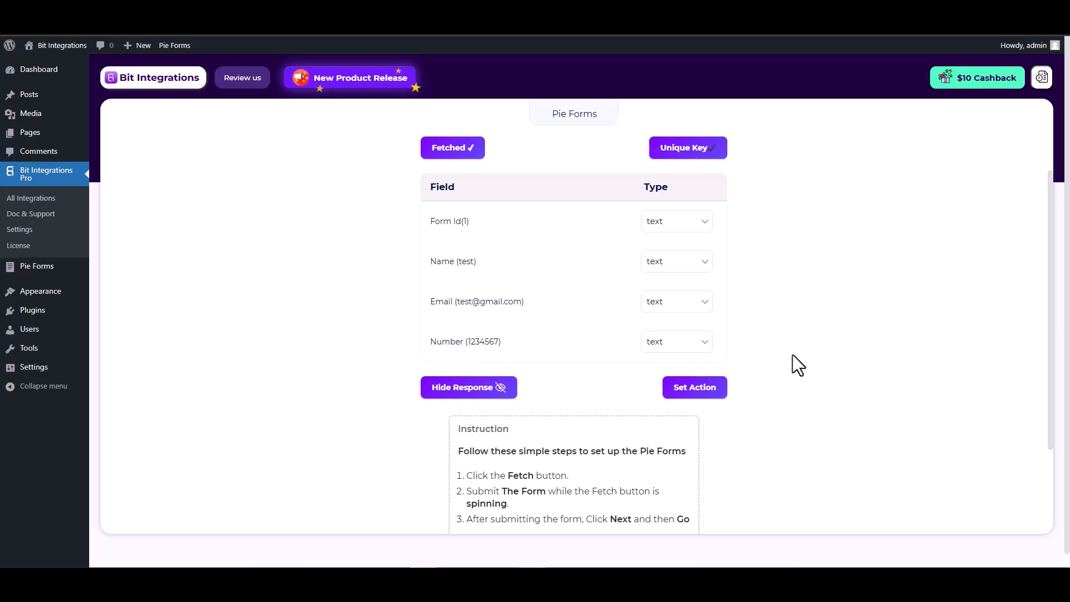
- Proceed to the action selection and choose SureTriggers as the integration's action
click(698, 396)
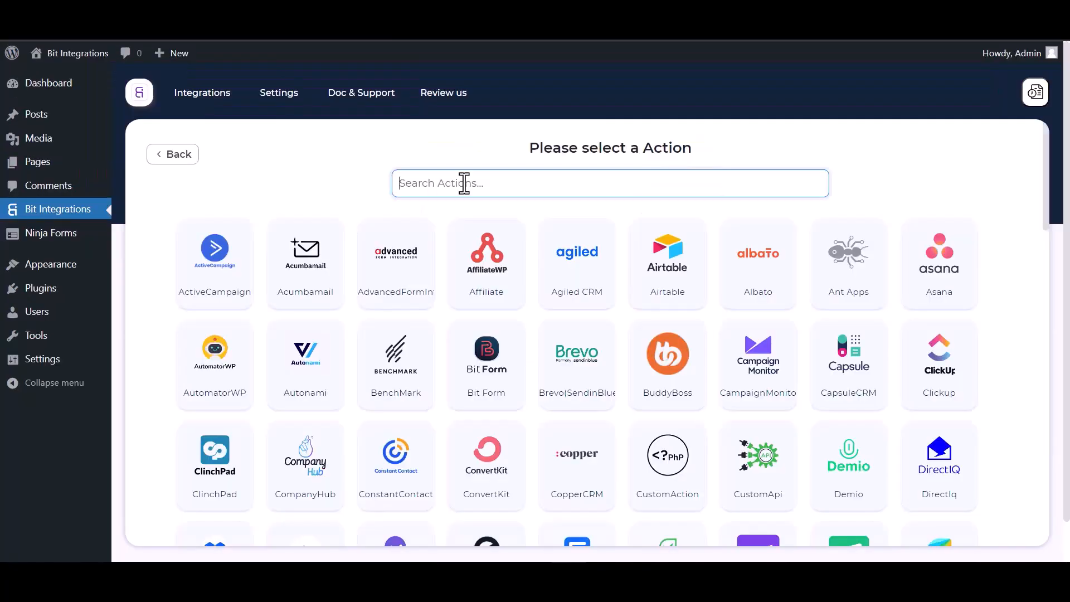
text(sure)
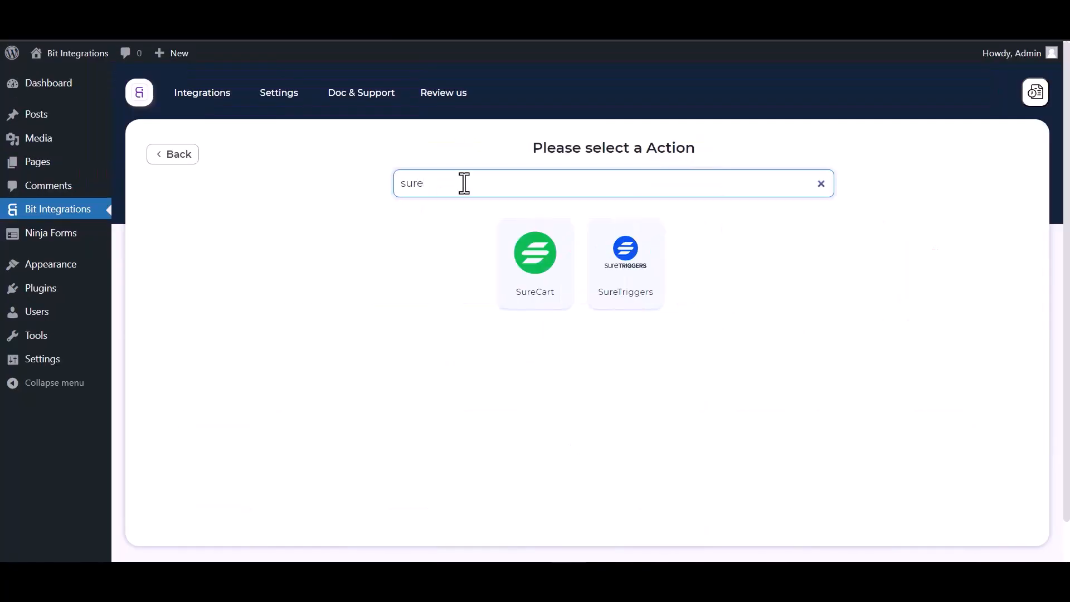
click(636, 273)
- Switch to SureTriggers and create a new workflow named "Bit Integrations"
click(236, 334)
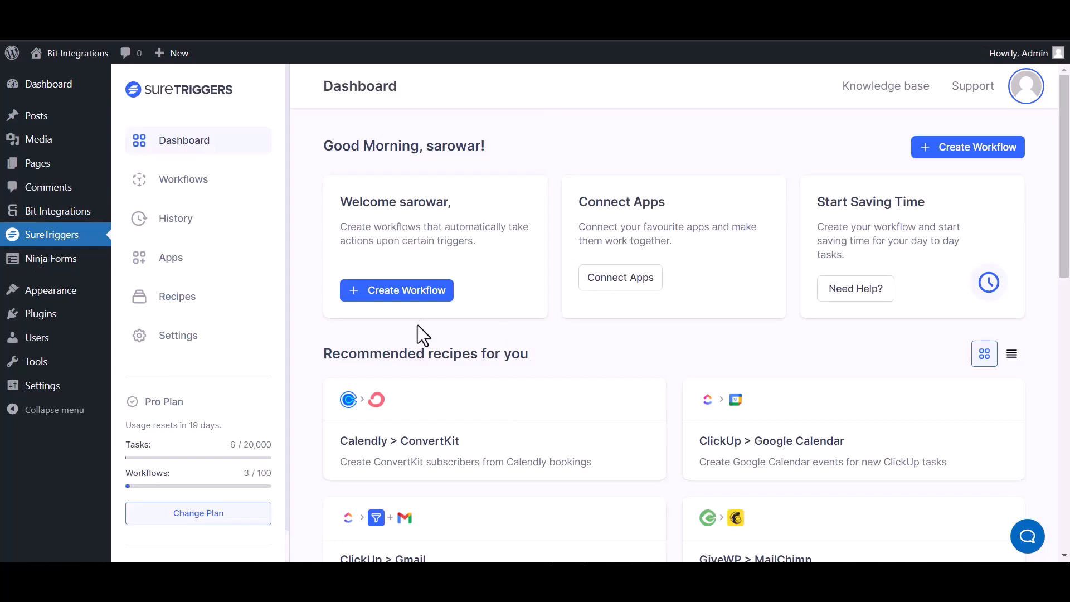
click(955, 150)
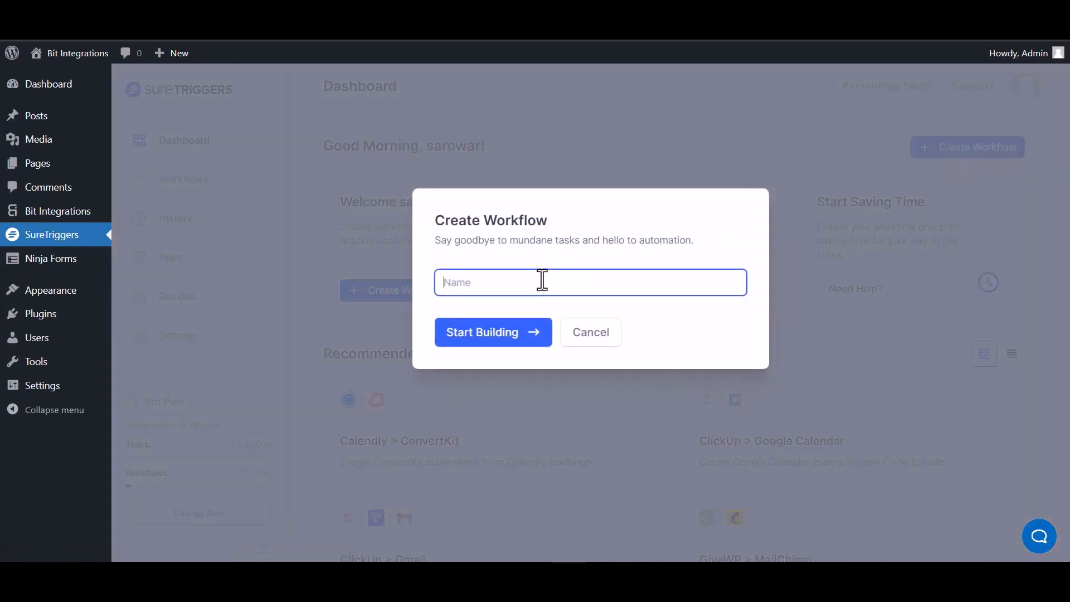
text(Bit Integrations)
click(500, 337)
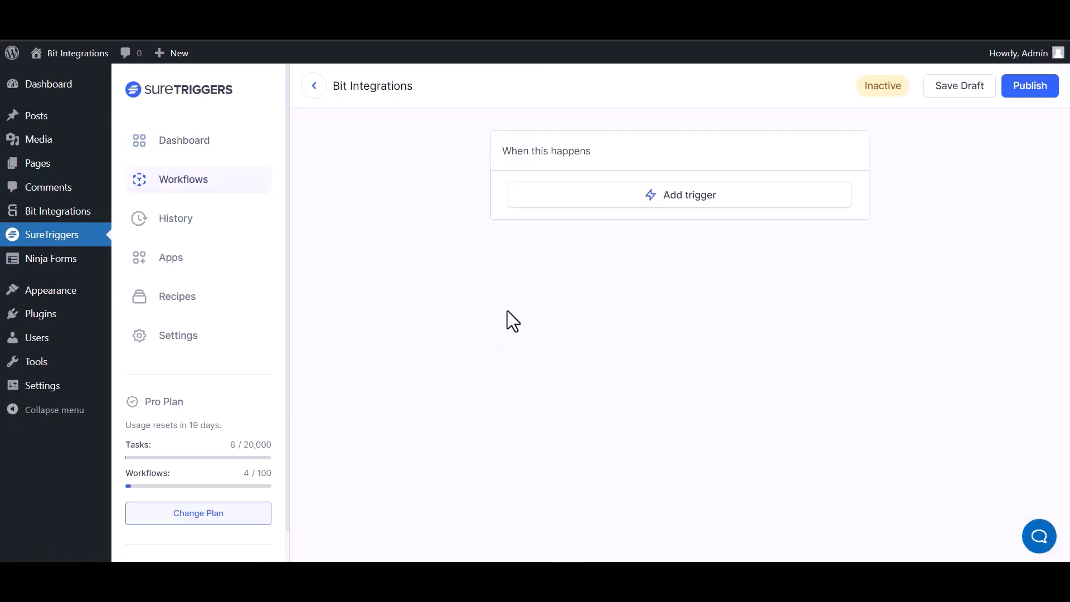
- Add a Webhooks trigger with the Catch Webhook event to the workflow
click(704, 209)
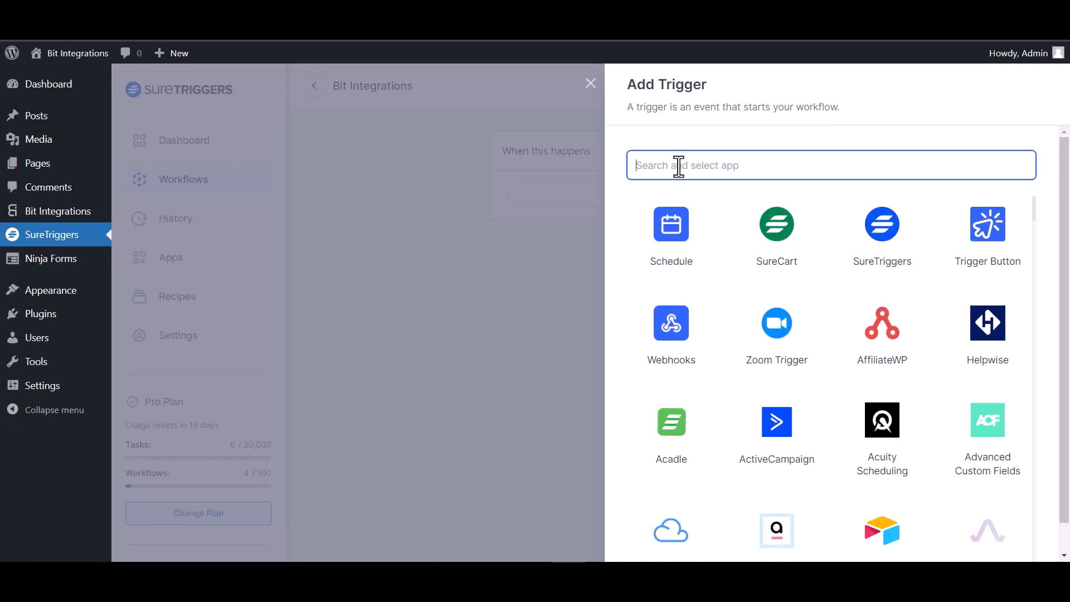
text(web)
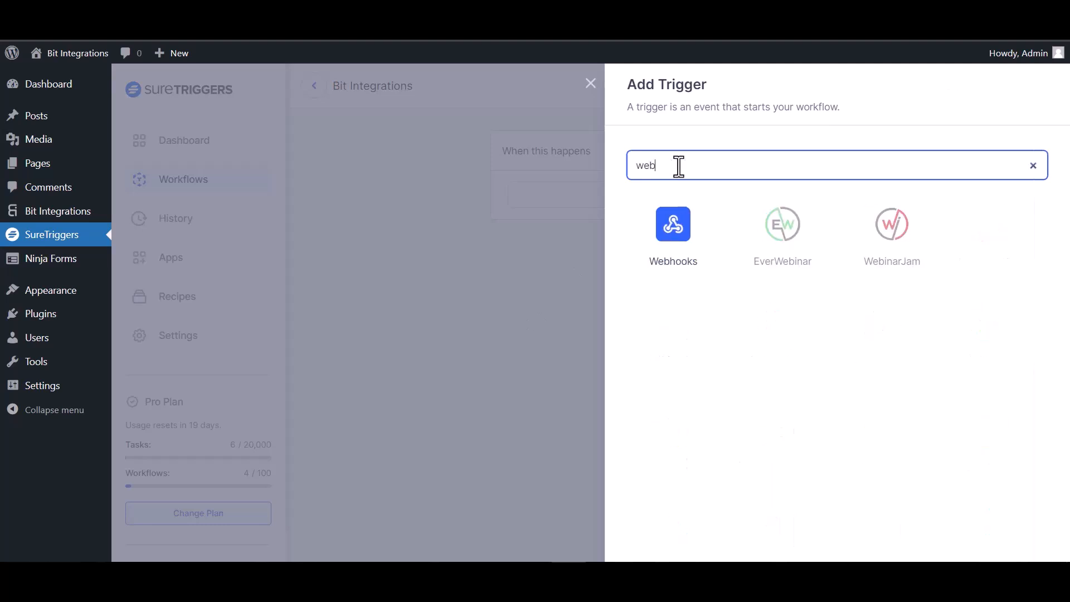
click(687, 247)
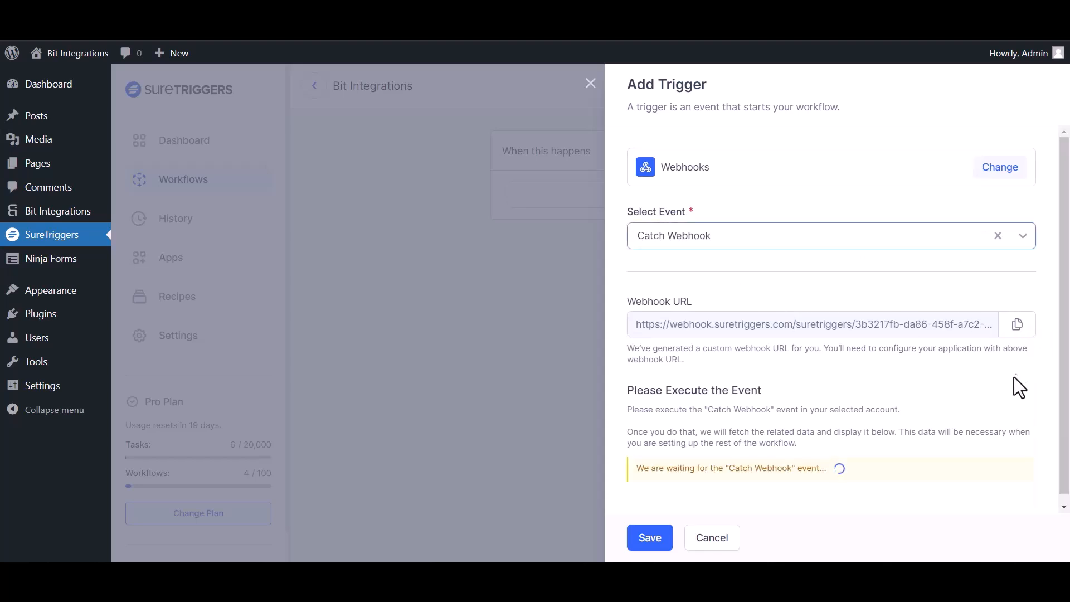
- Copy the generated webhook URL into the Bit Integrations Link field and set the body to send all data as application/json
click(1022, 327)
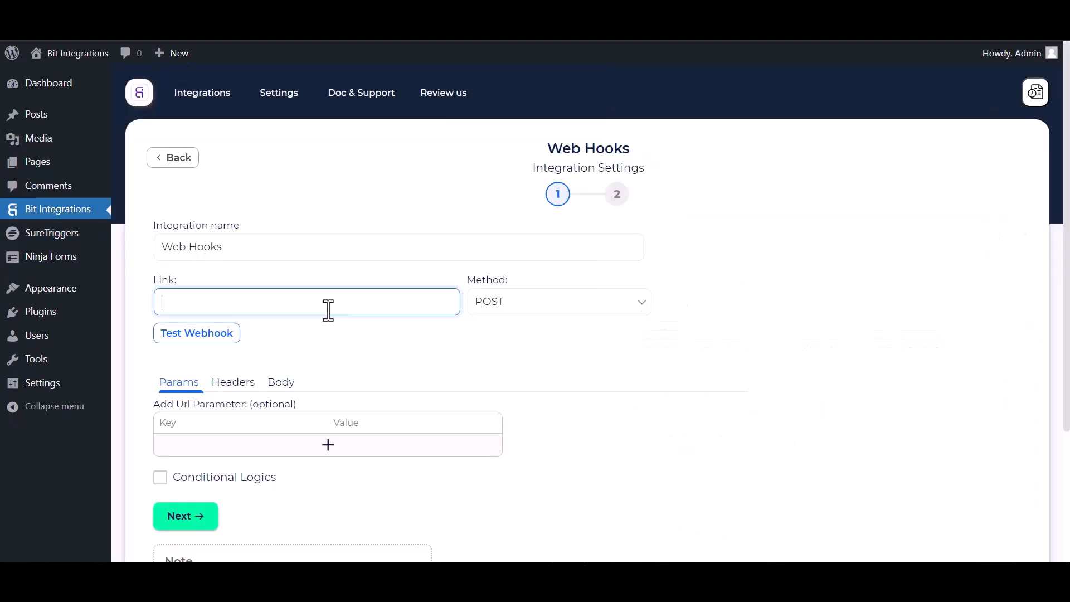
key(ctrl+v)
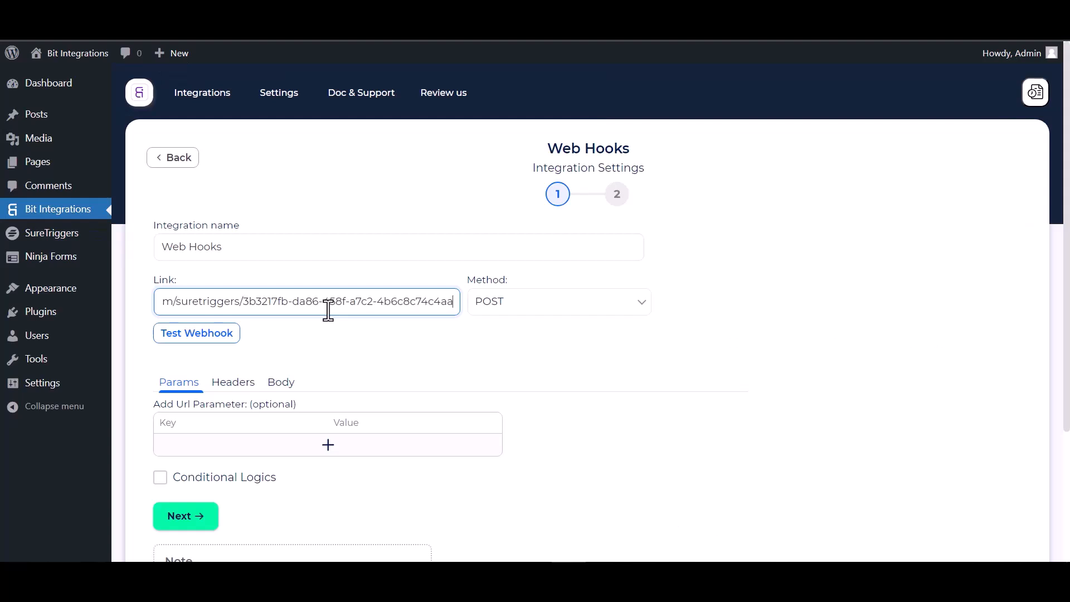
click(283, 382)
scroll(289, 345, down, 2)
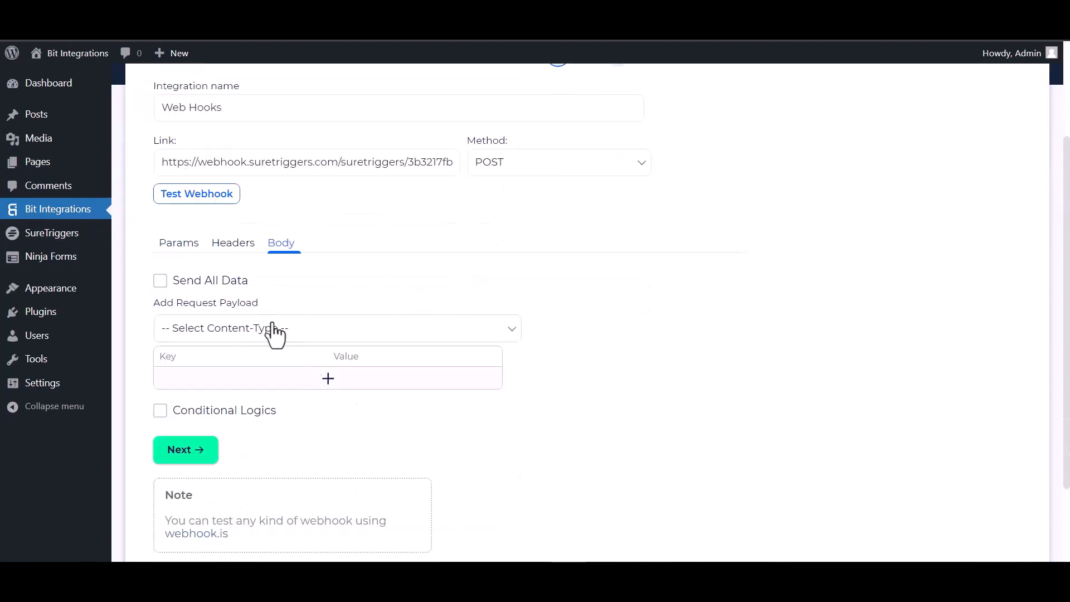
click(172, 287)
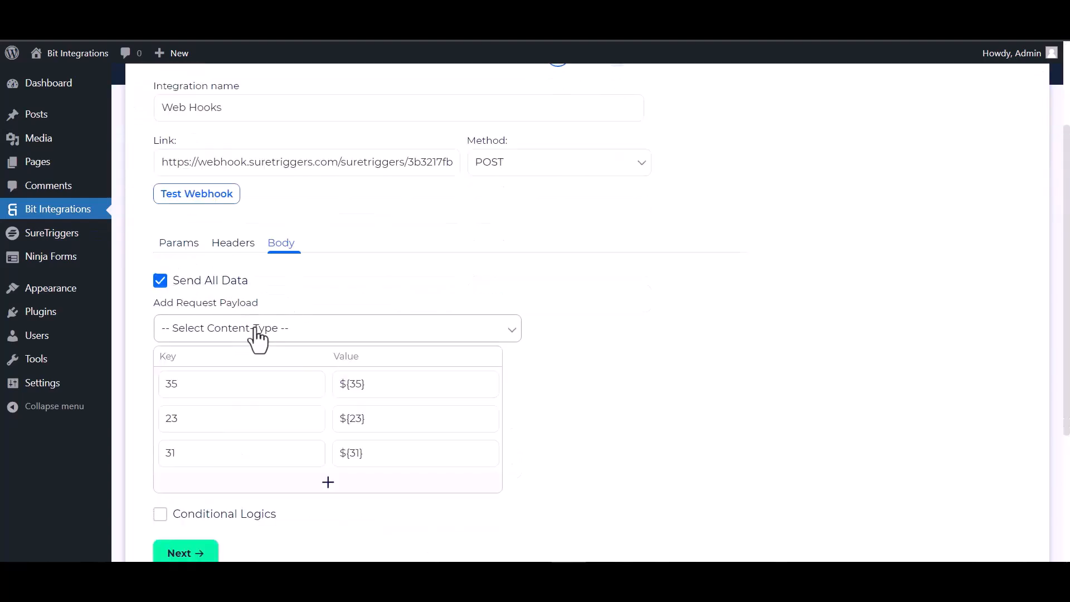
click(266, 329)
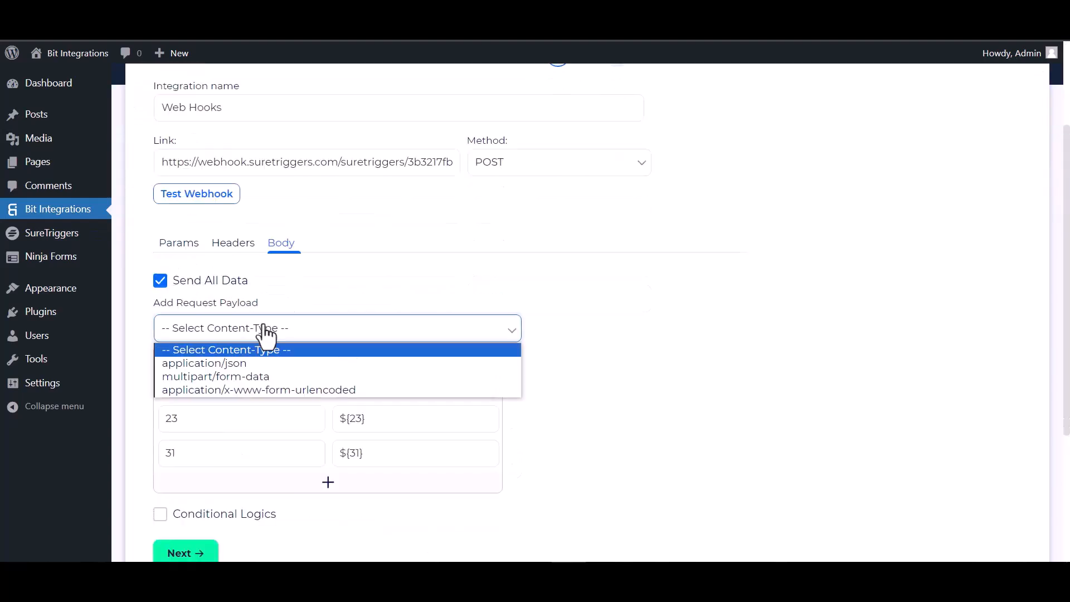
click(253, 366)
- Send a test webhook, check the received response in SureTriggers and save the Catch Webhook trigger
click(211, 201)
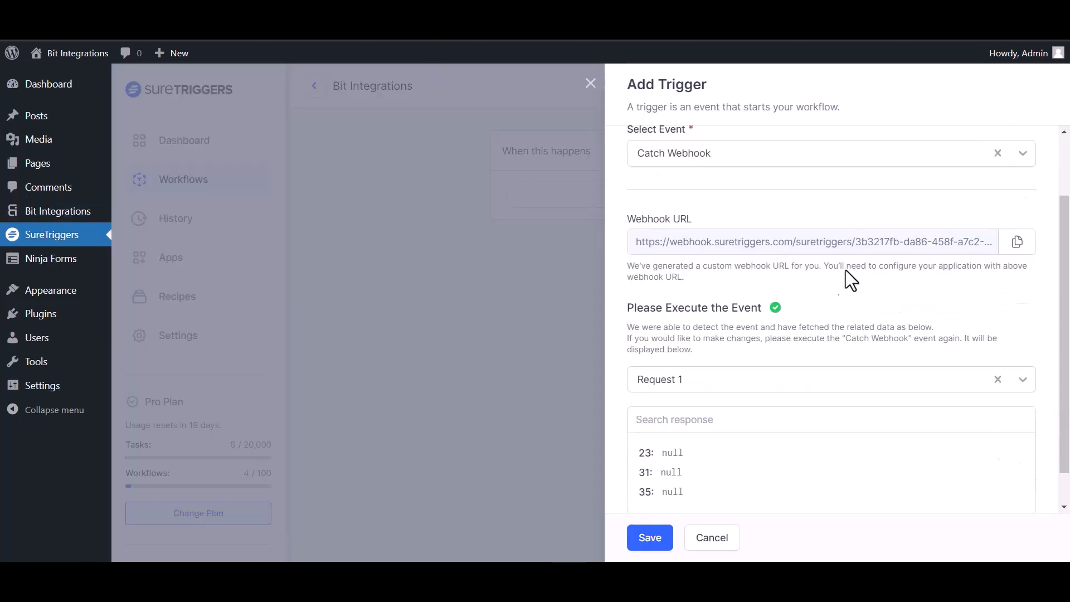
scroll(728, 411, down, 1)
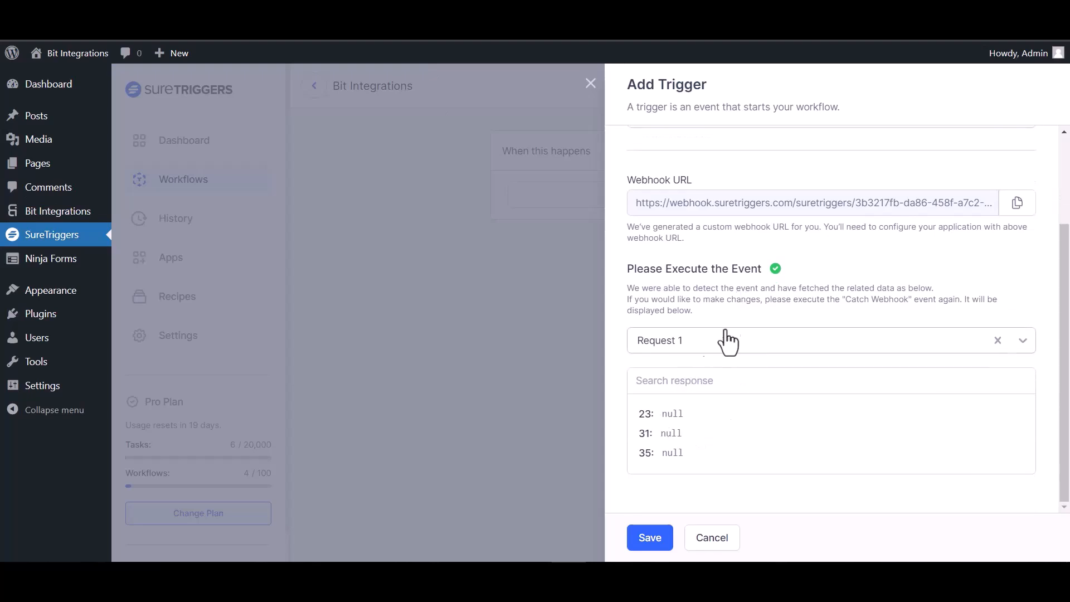
click(650, 538)
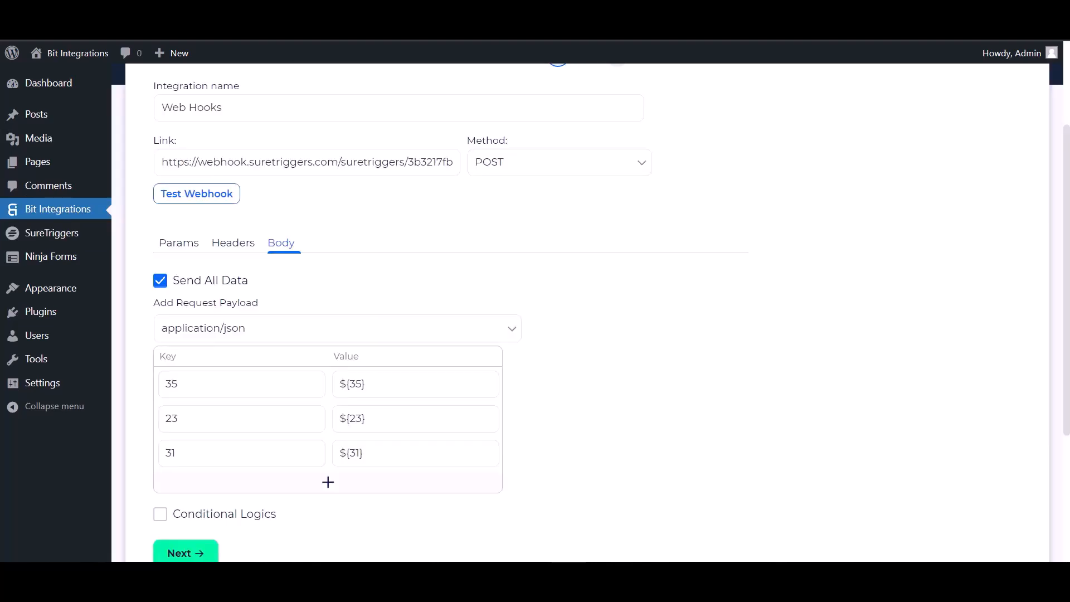
- Back in Bit Integrations, finish and save the Web Hooks integration with Conditional Logics turned off
scroll(335, 313, down, 4)
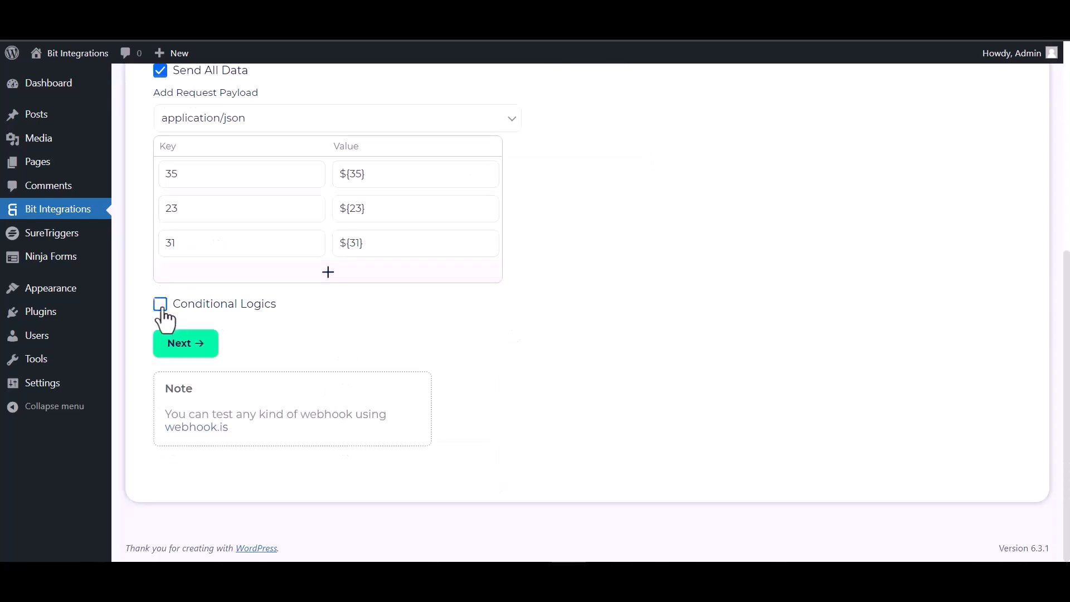
click(160, 304)
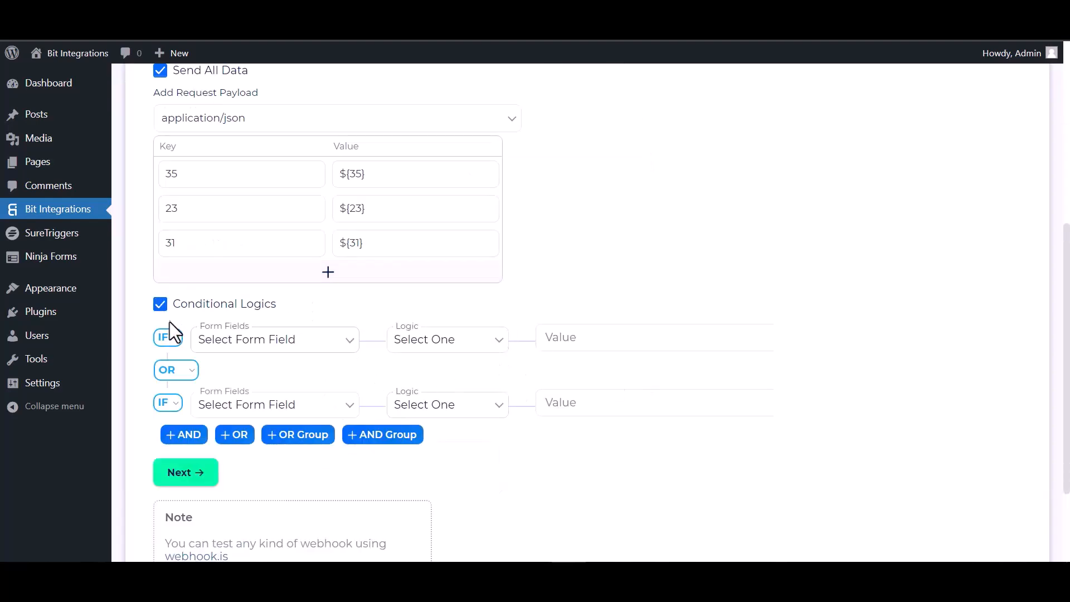
click(160, 304)
click(215, 355)
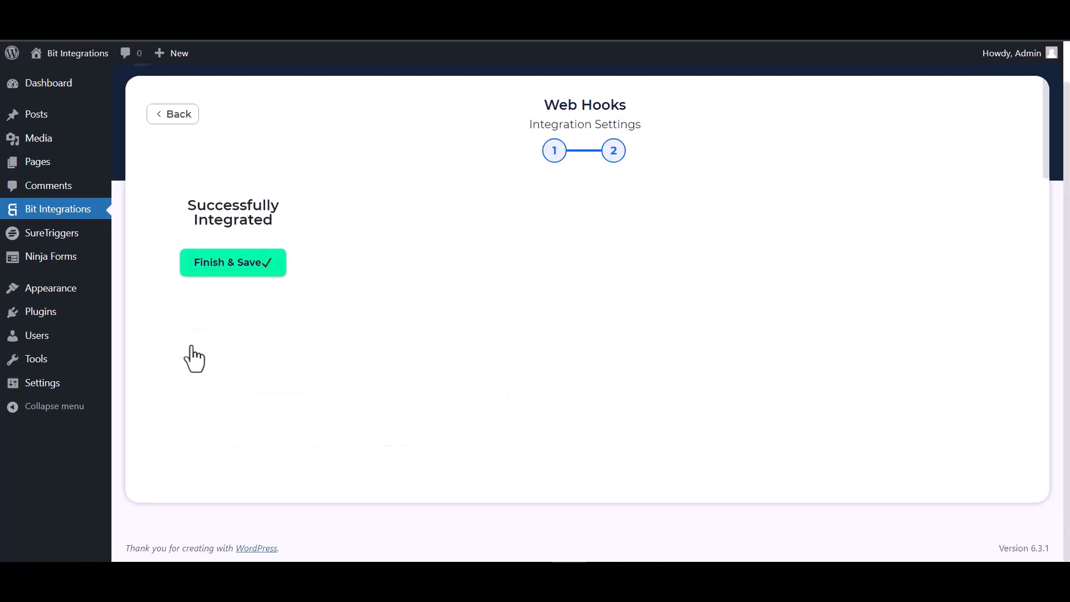
click(561, 263)
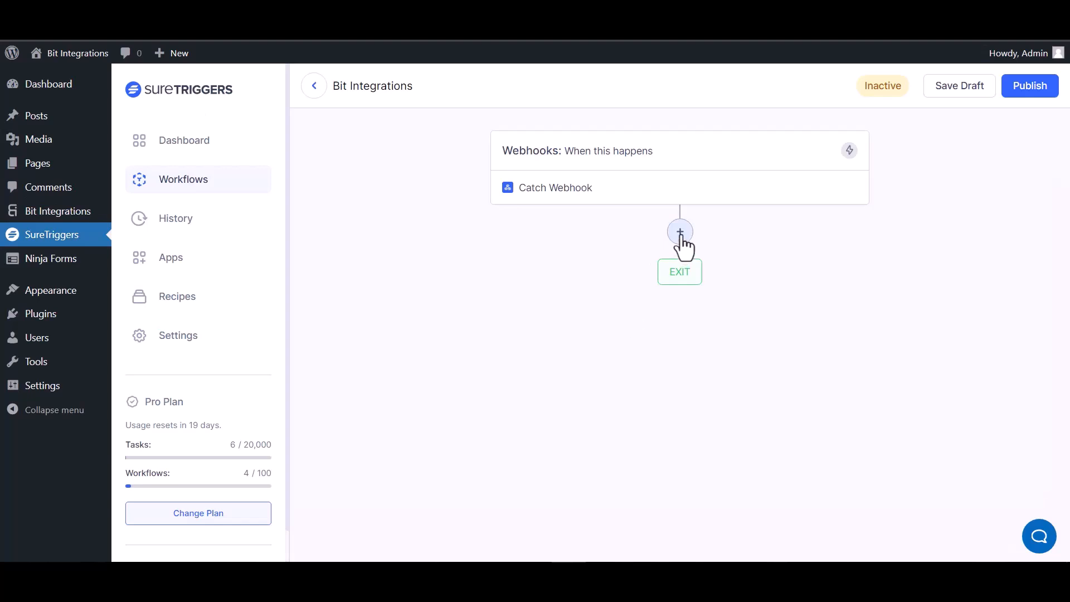
- In the SureTriggers workflow, add an action after Catch Webhook and choose AirTable as its app
click(680, 234)
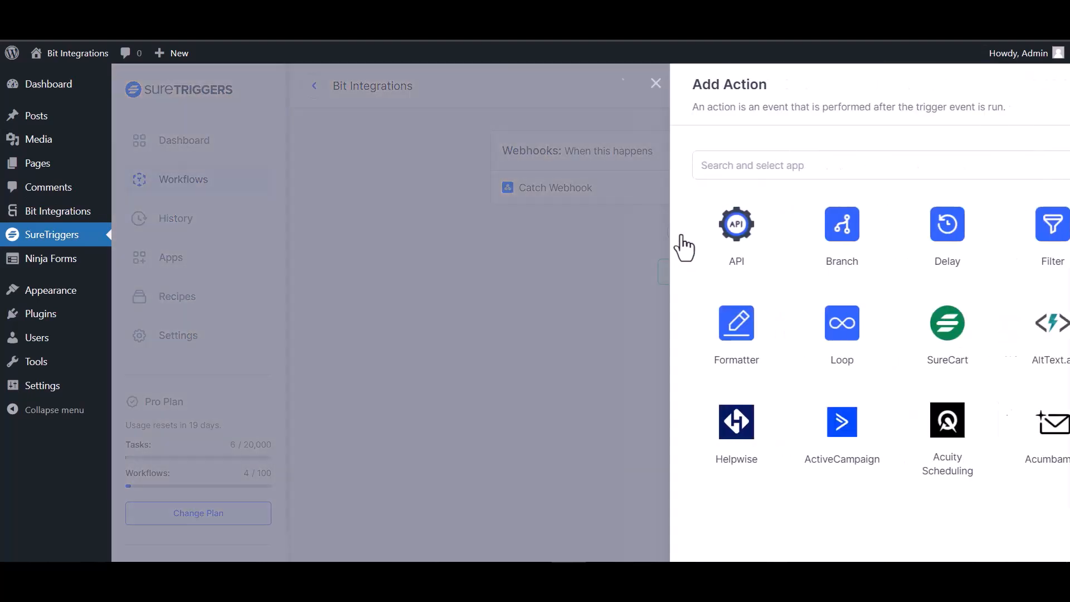
click(703, 170)
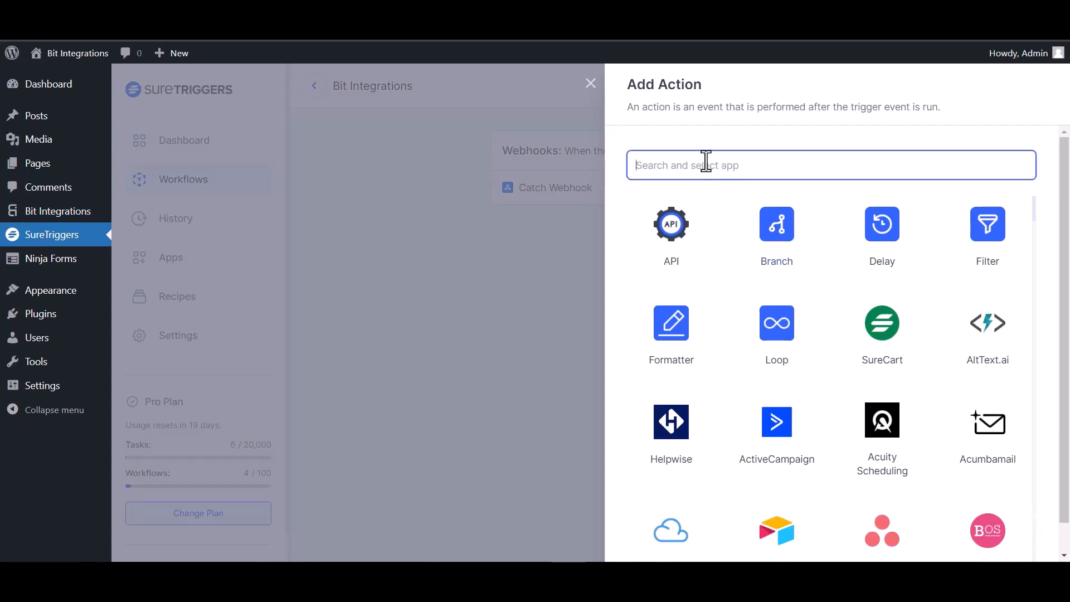
text(air)
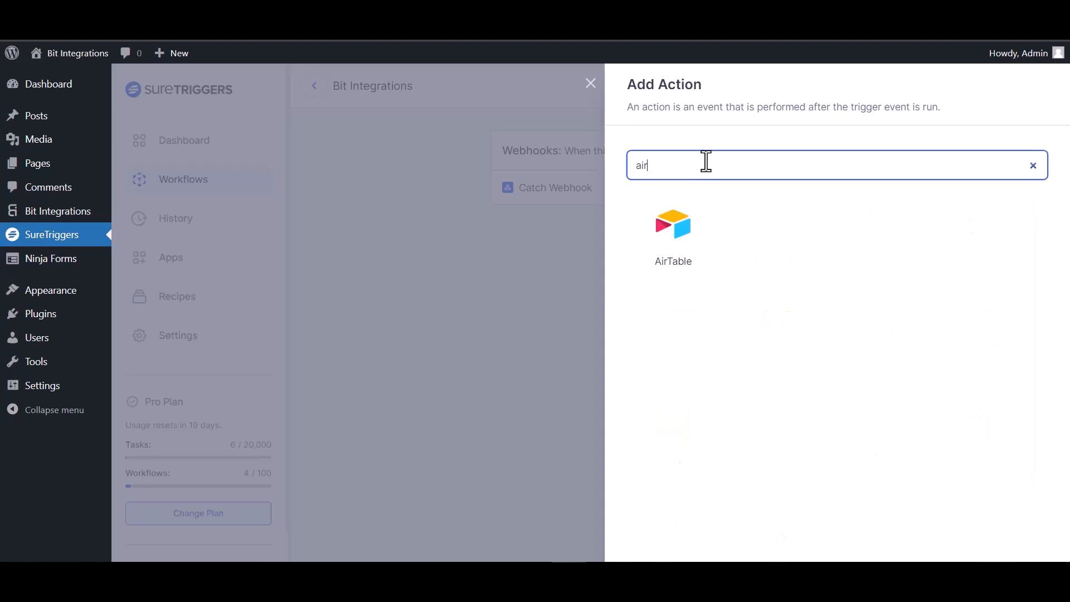
click(674, 234)
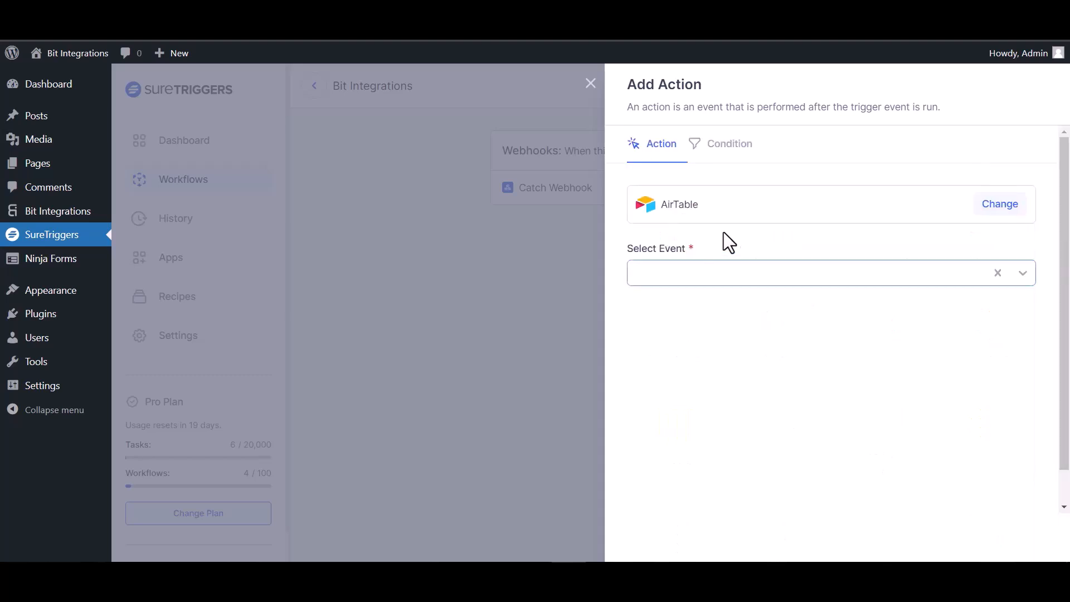
- Set the AirTable action's event to Create Record and select the first existing AirTable connection
click(771, 281)
click(714, 312)
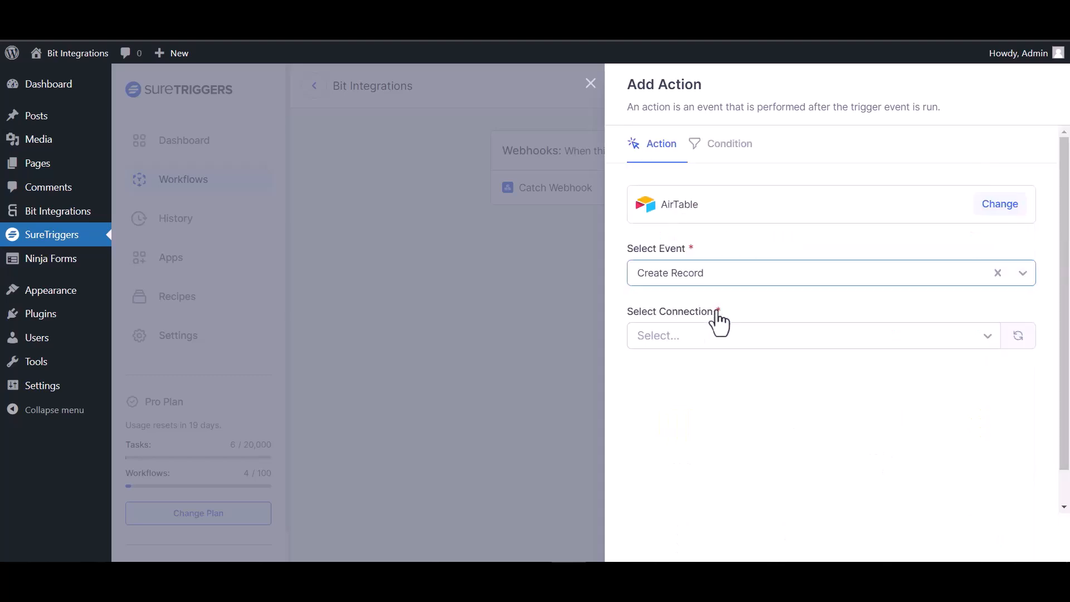
click(748, 337)
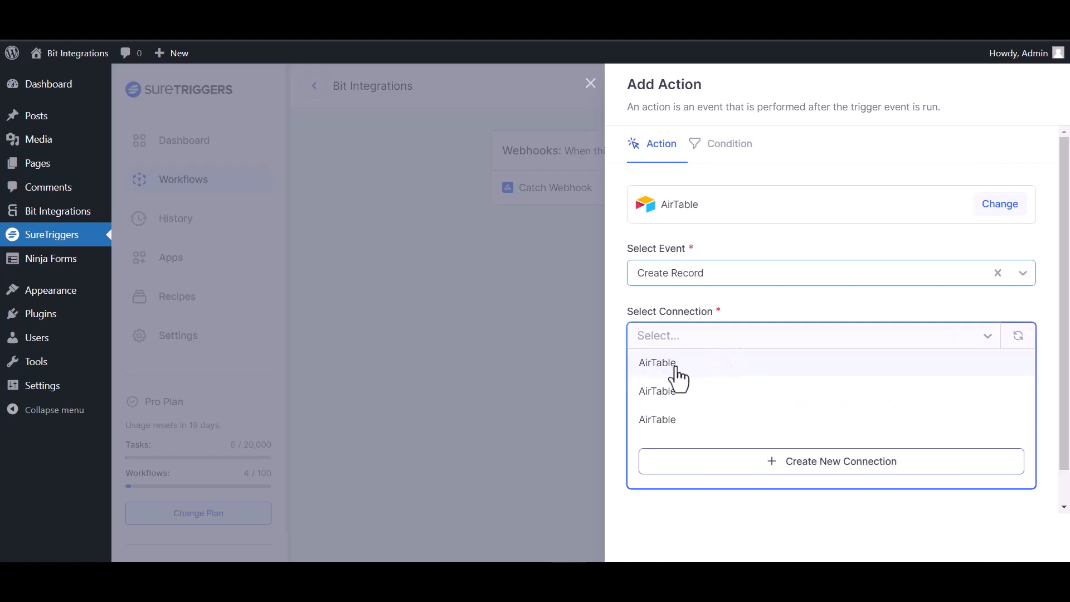
click(679, 380)
- Choose the bit integration base and Table 1 as the destination for the new record
scroll(688, 359, down, 1)
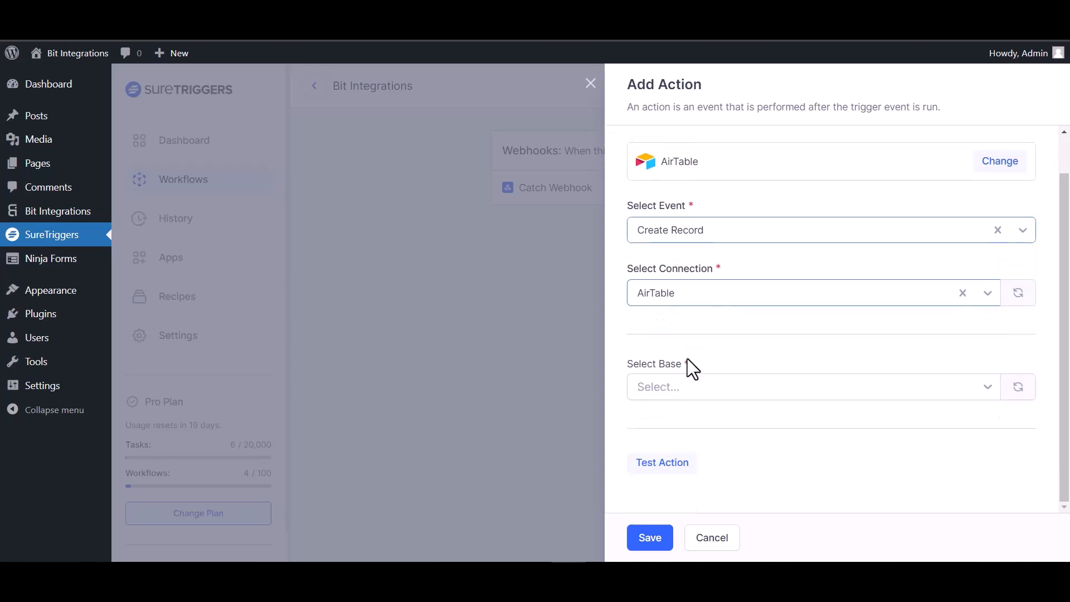
click(699, 388)
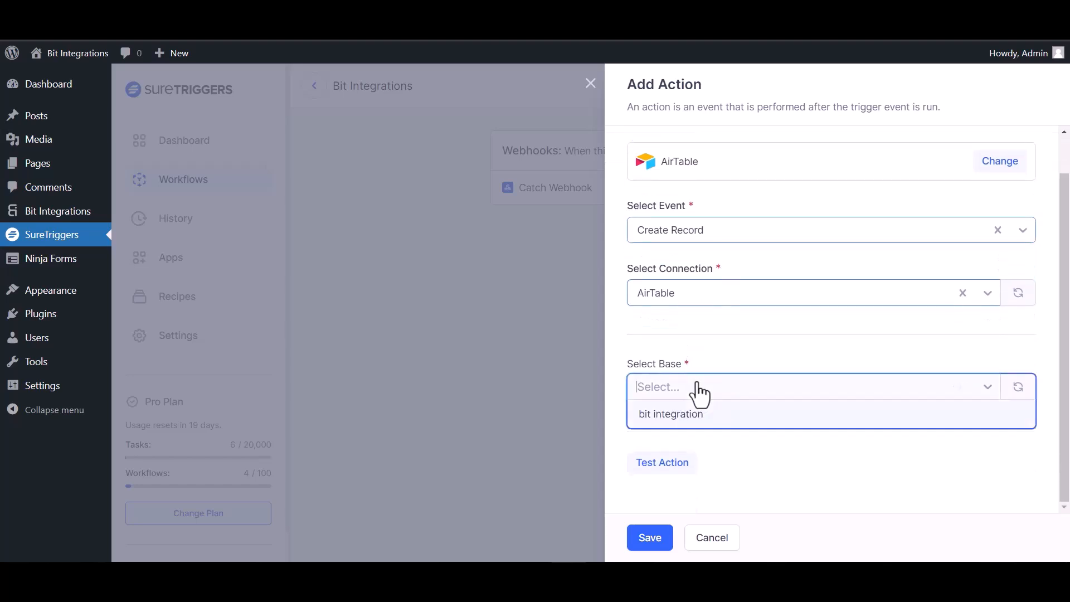
click(700, 413)
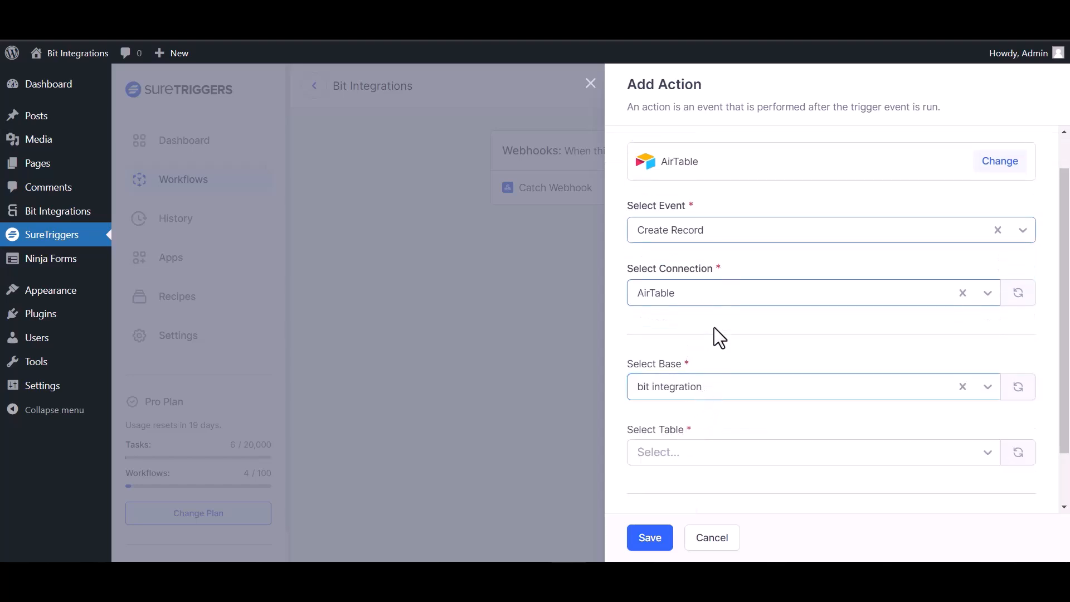
scroll(714, 329, down, 2)
click(728, 391)
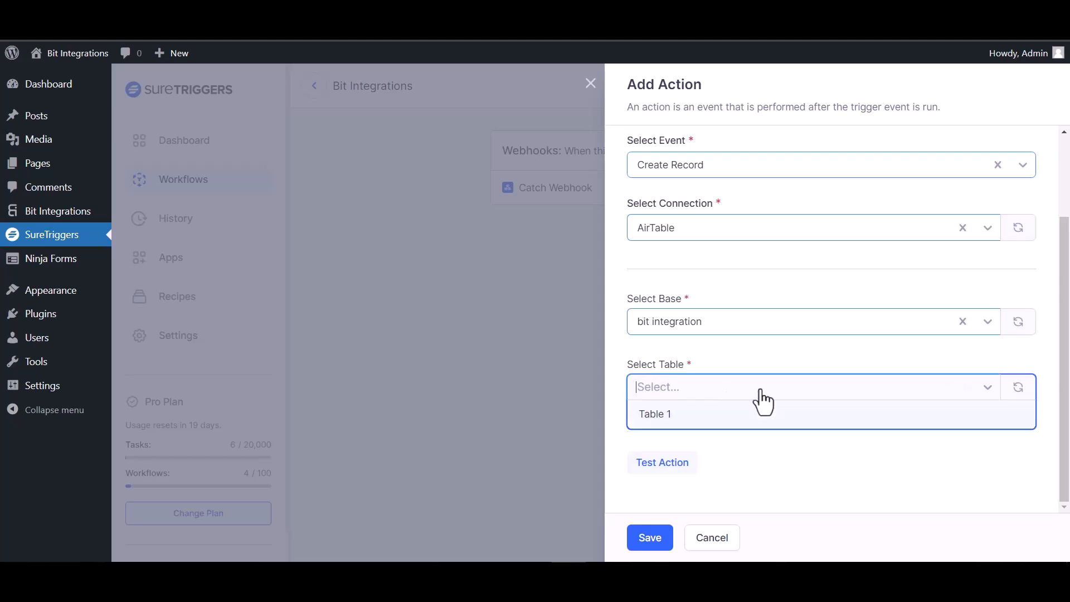
click(692, 412)
- Map the record's Name to webhook field 35 and its Email to webhook field 23
click(1017, 335)
click(660, 493)
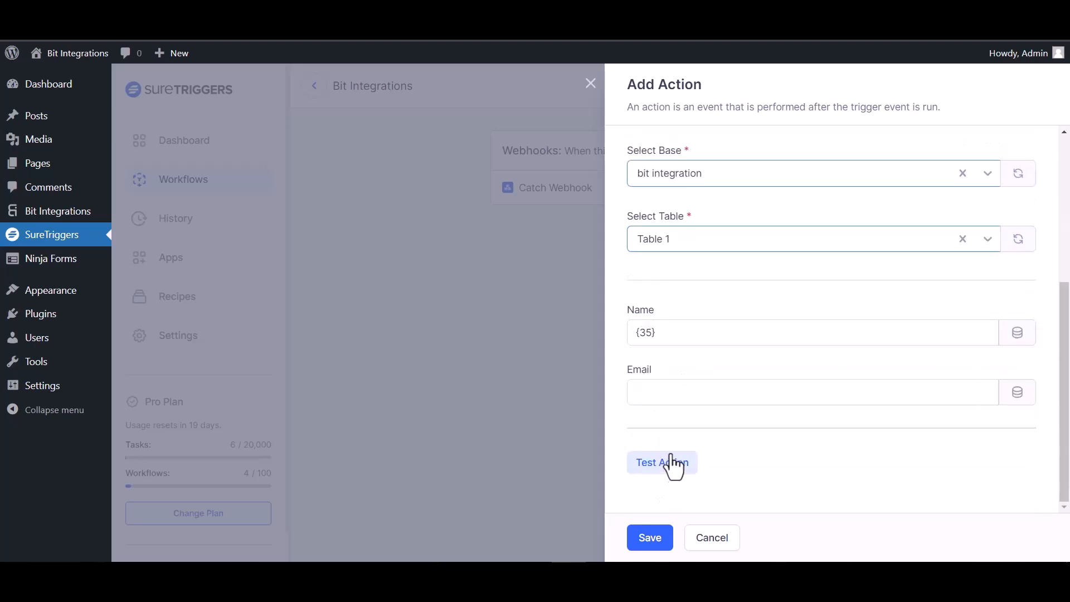
click(1021, 410)
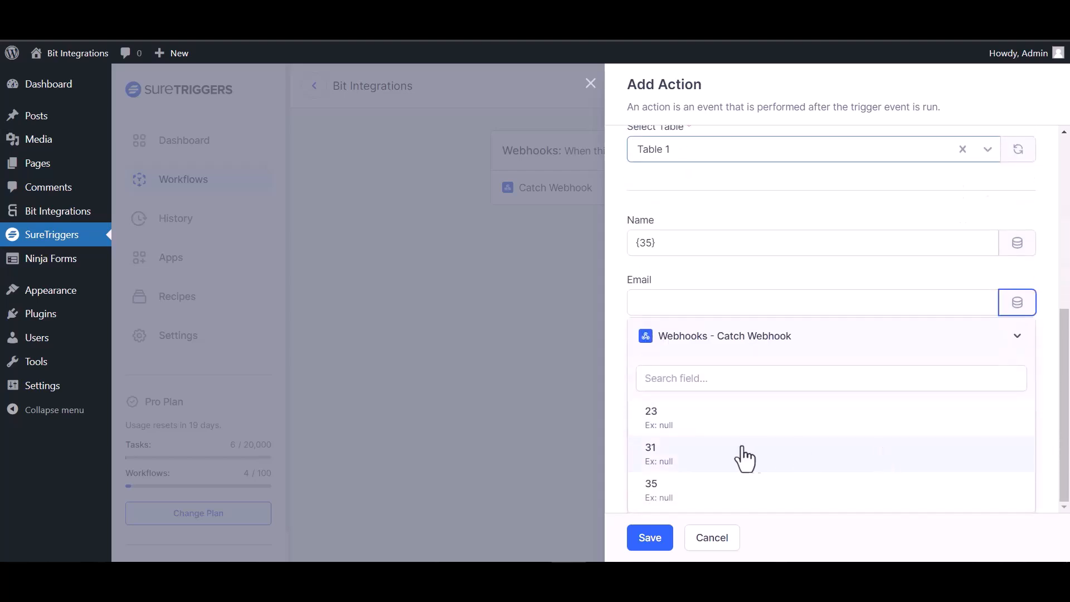
click(669, 423)
- Test and save the AirTable Create Record action, and publish the Bit Integrations workflow
click(679, 474)
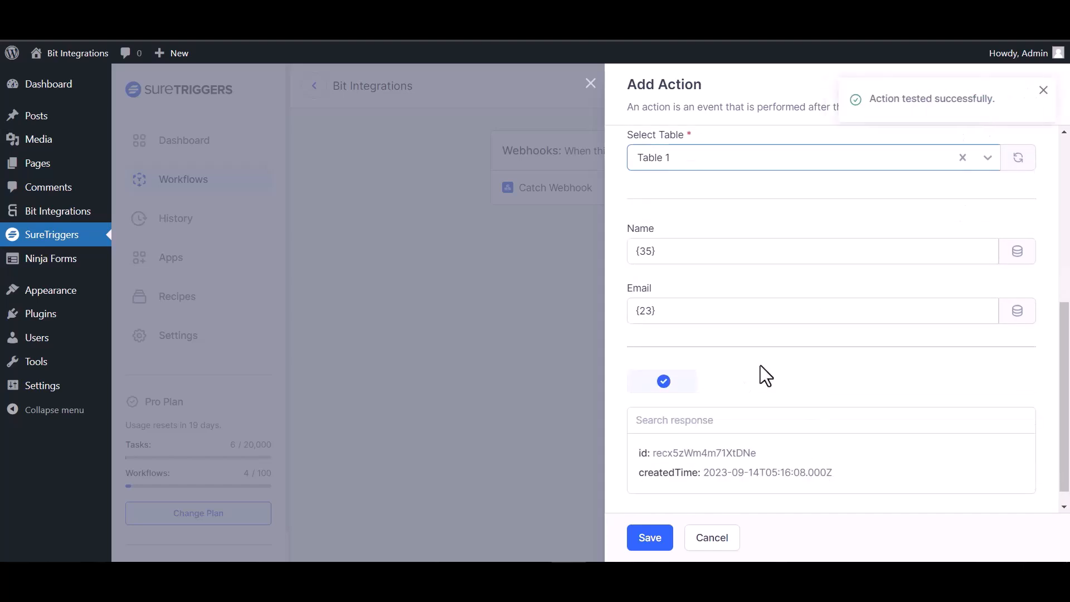
click(650, 538)
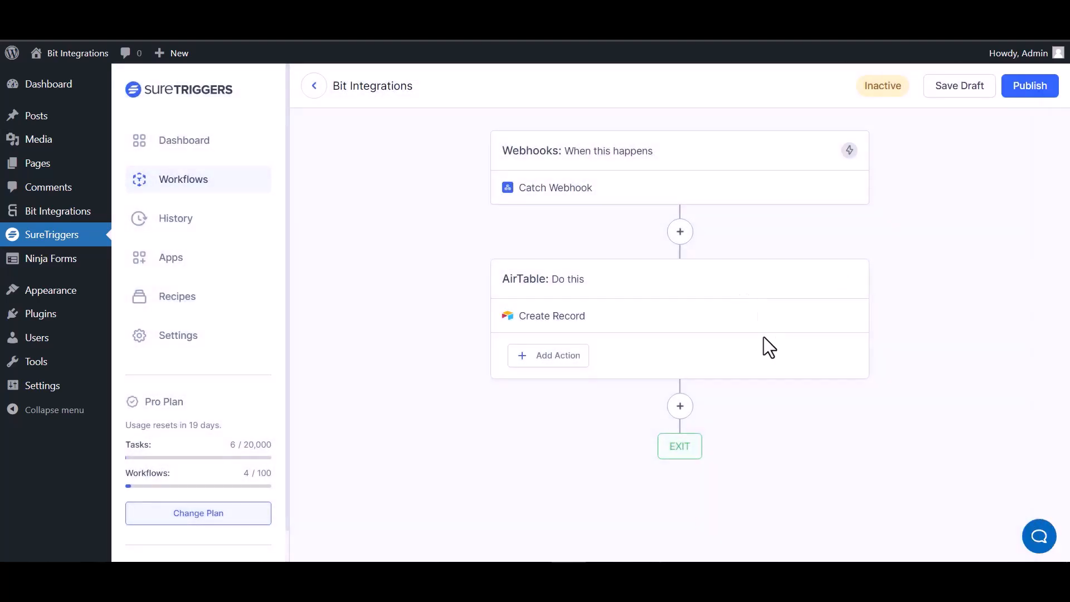
click(1028, 89)
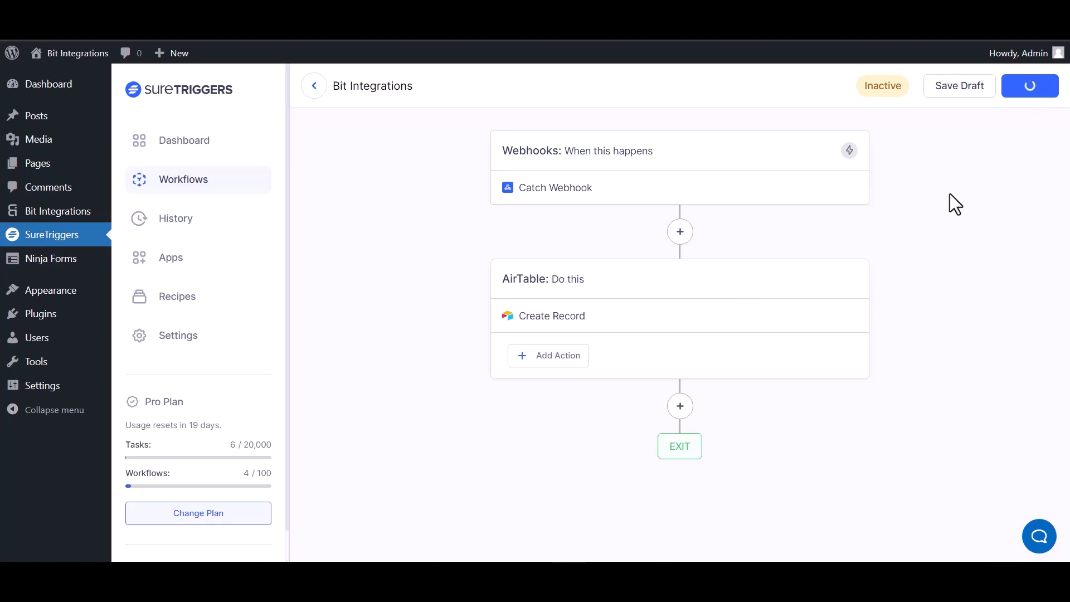